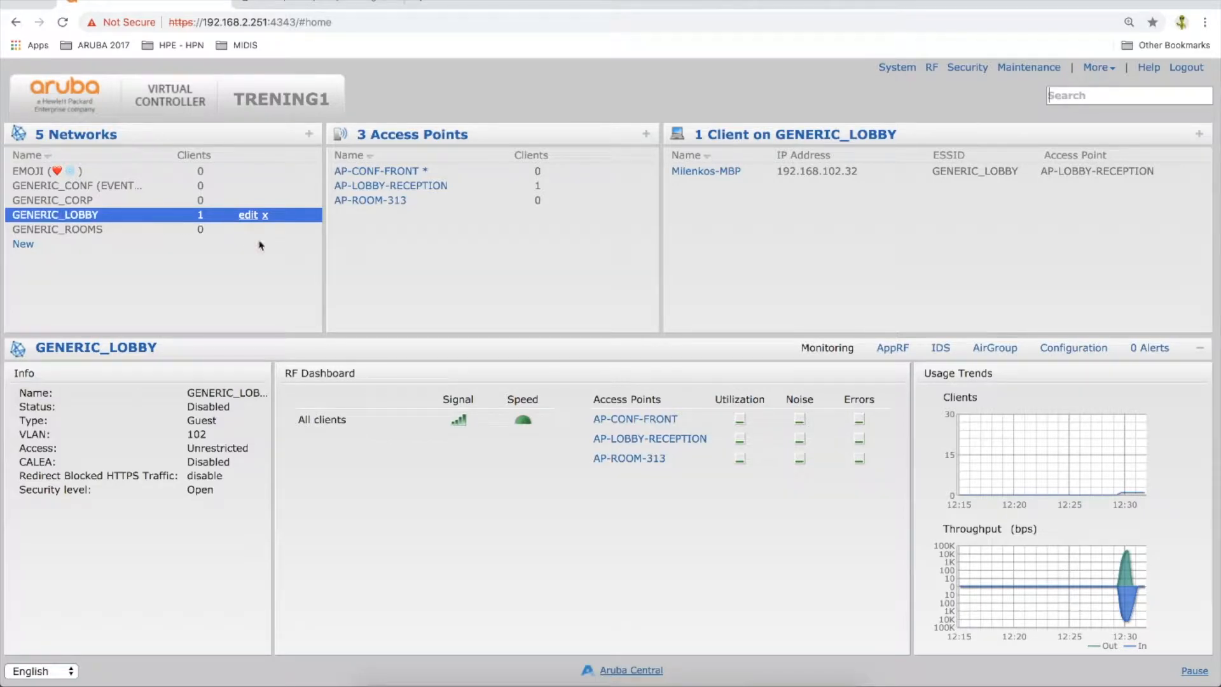
Enable the GENERIC_LOBBY network by clearing the SSID Disable option in its advanced WLAN settings
click(248, 217)
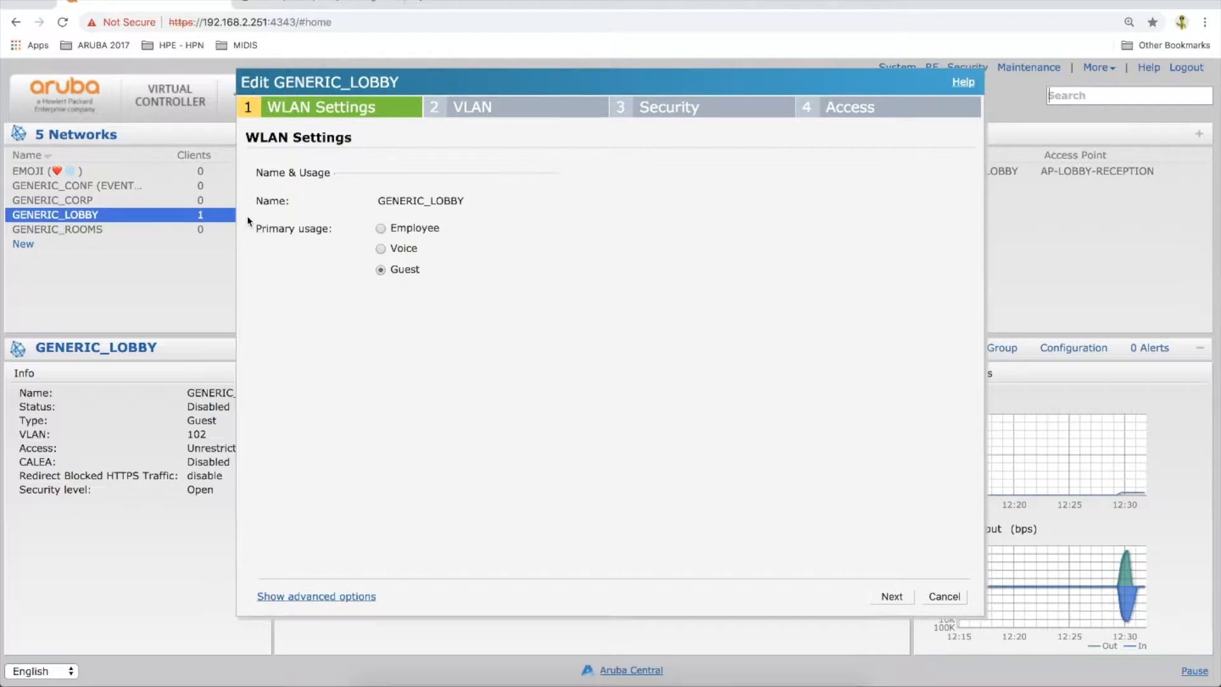
click(318, 598)
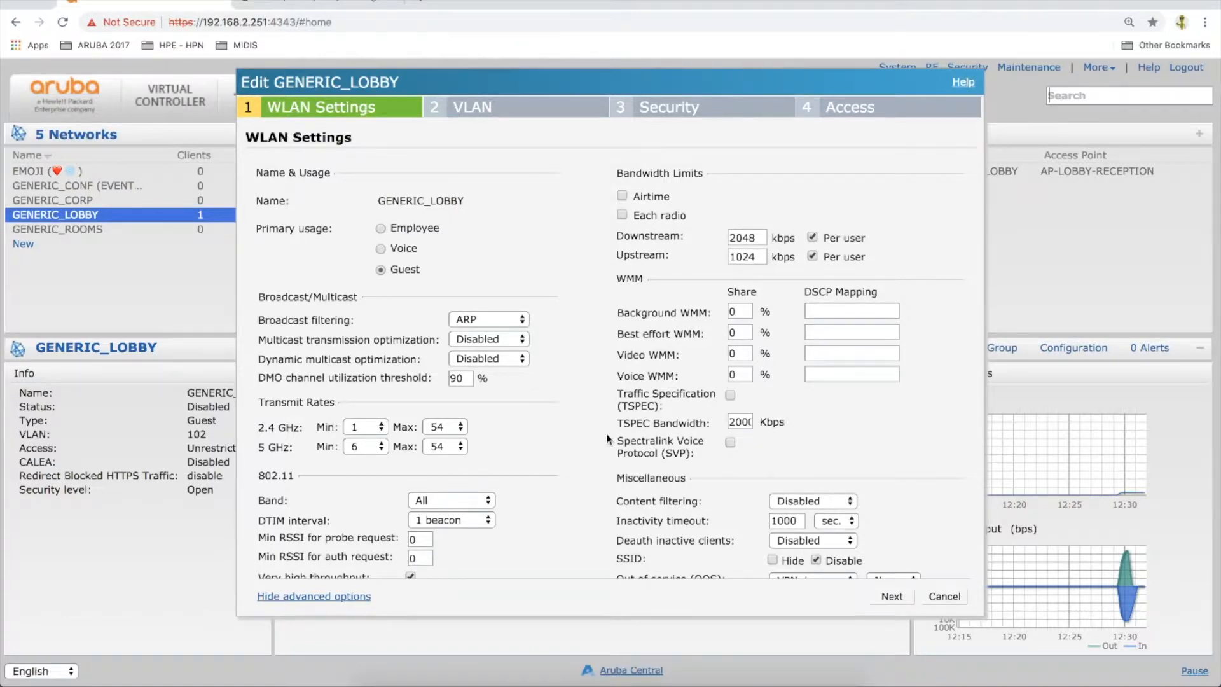
scroll(609, 439, down, 2)
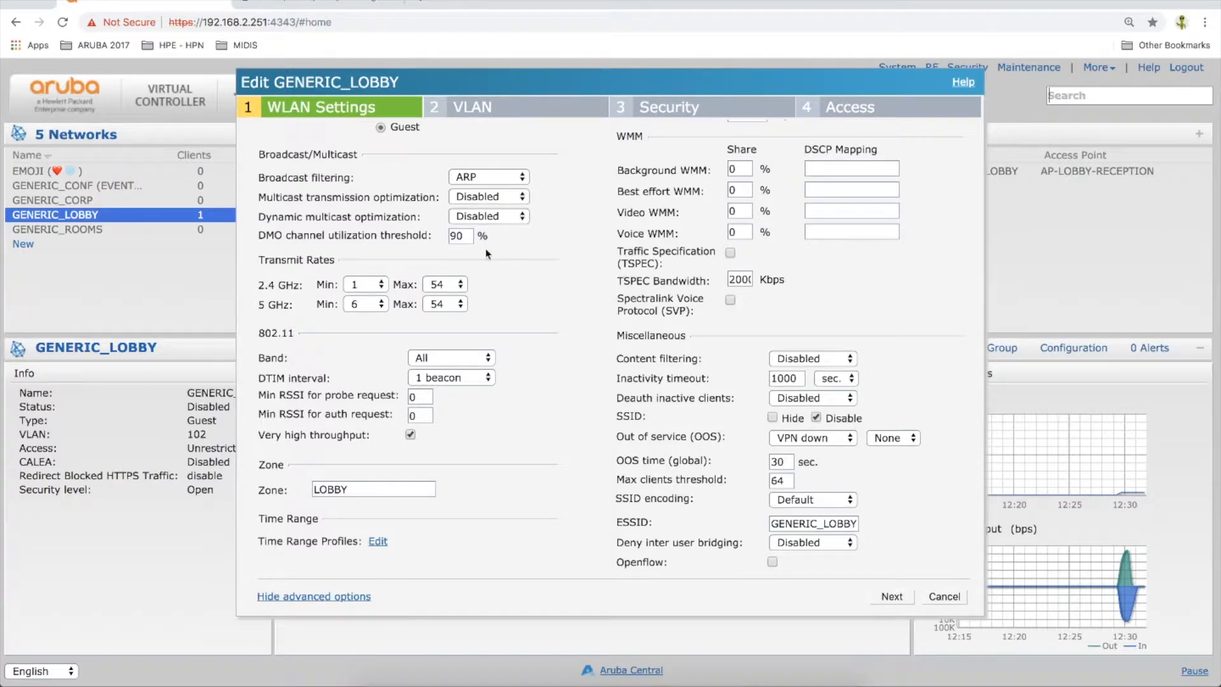
click(817, 418)
click(892, 596)
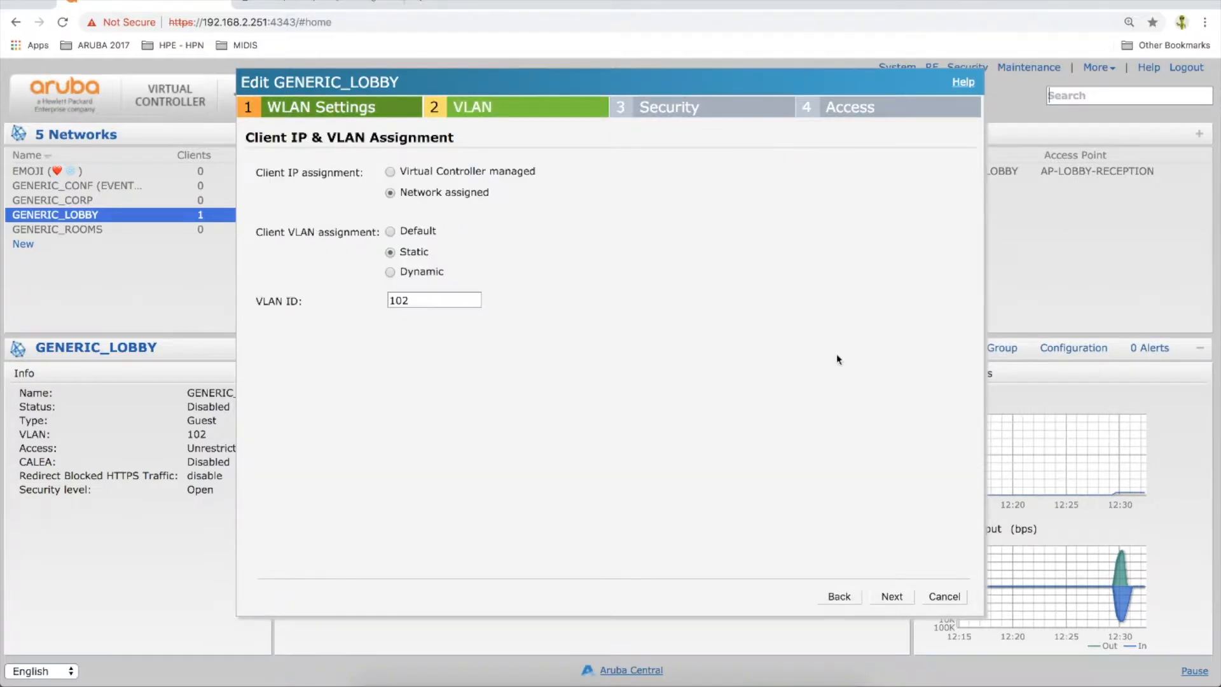
Keep the VLAN assignment as it is and set the splash page type to Internal - Acknowledged
click(892, 597)
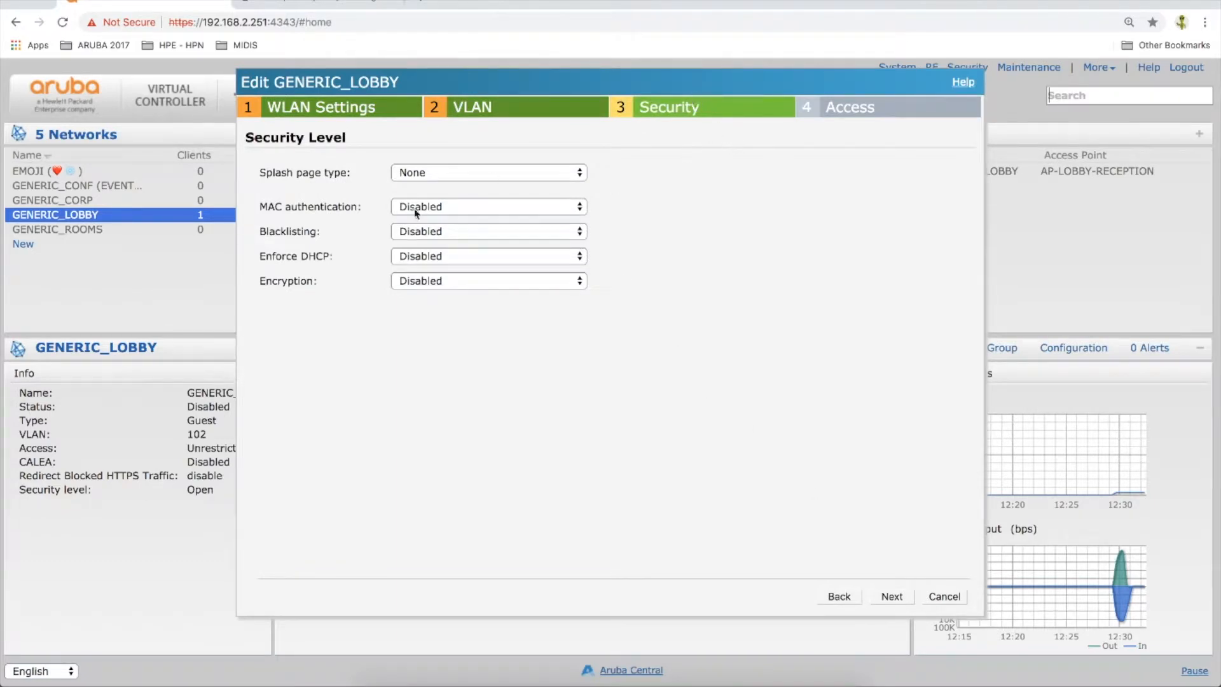
click(421, 178)
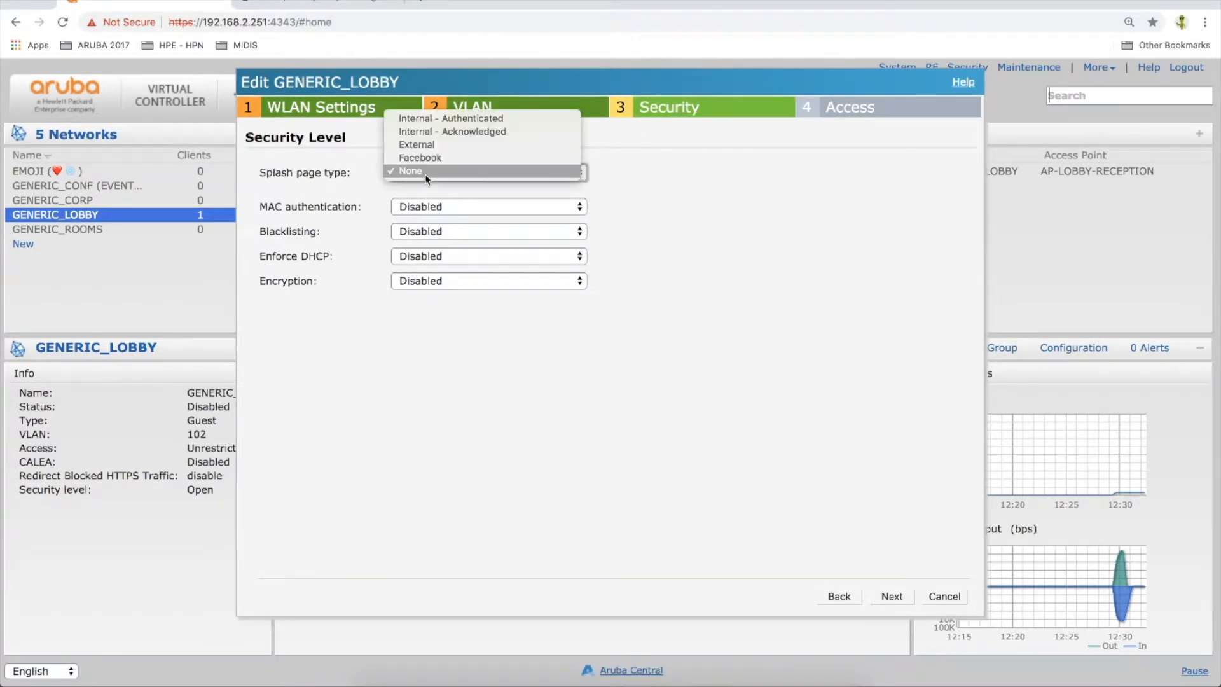
click(447, 131)
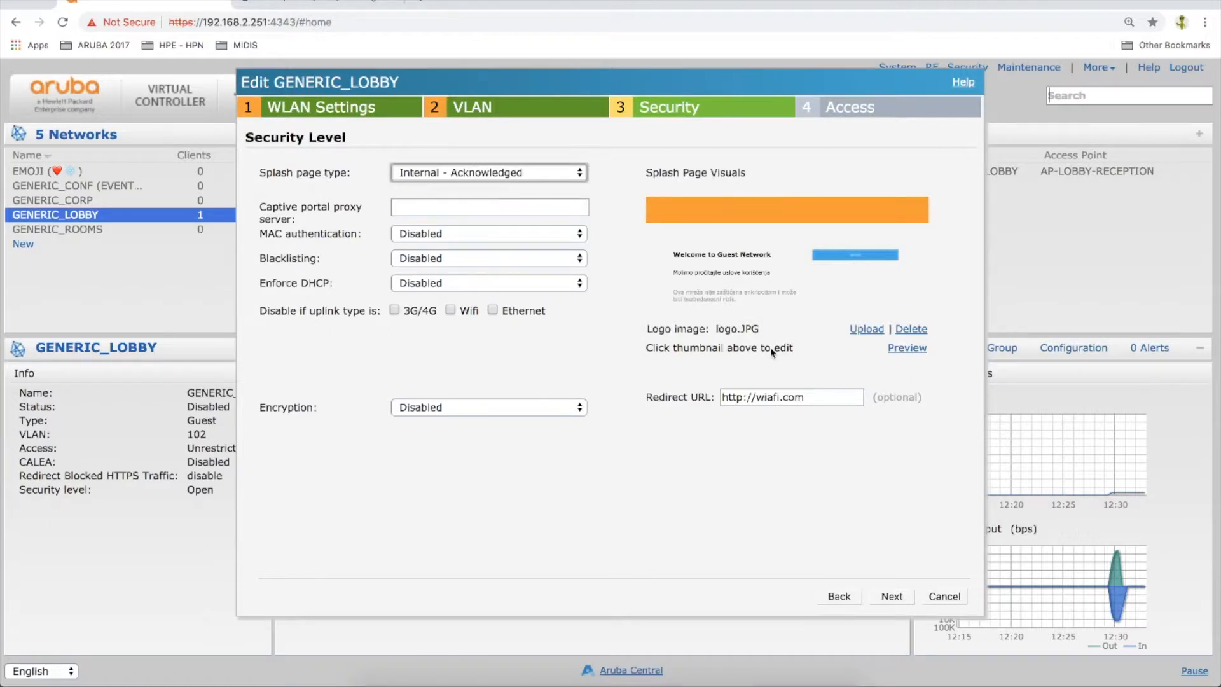
Check the splash page's background color and try to replace its banner text with "Dobrodošli u restoran "GENERIC"" from the text document
click(759, 208)
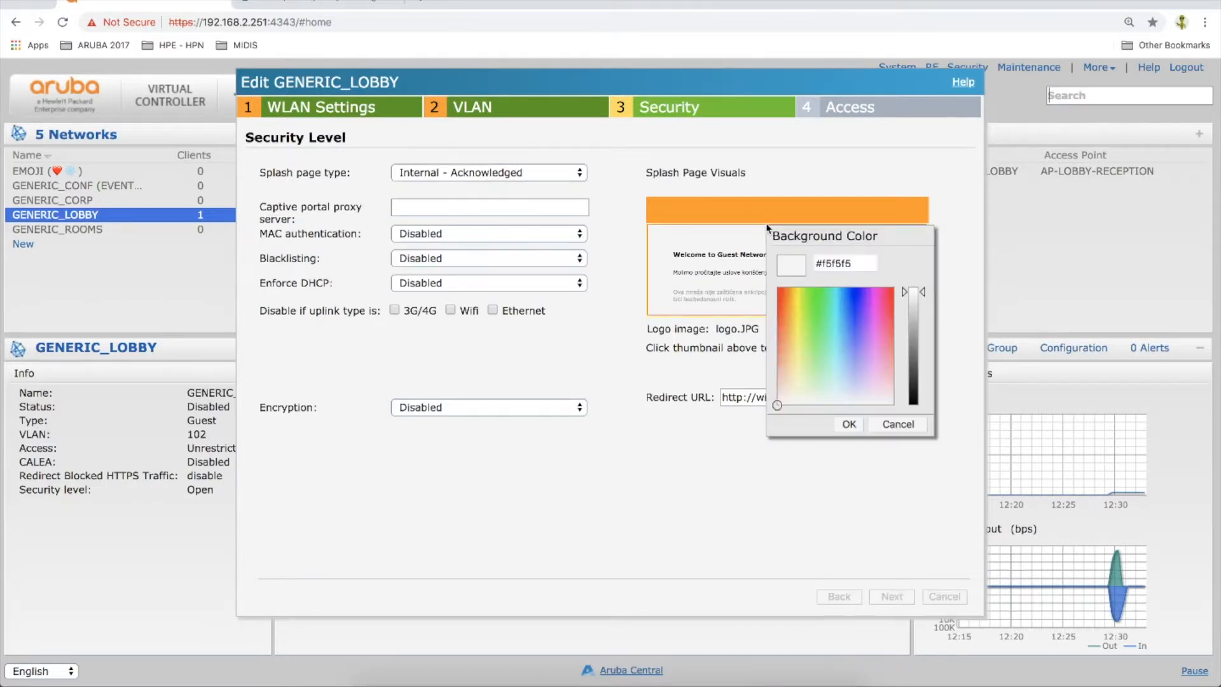
click(760, 181)
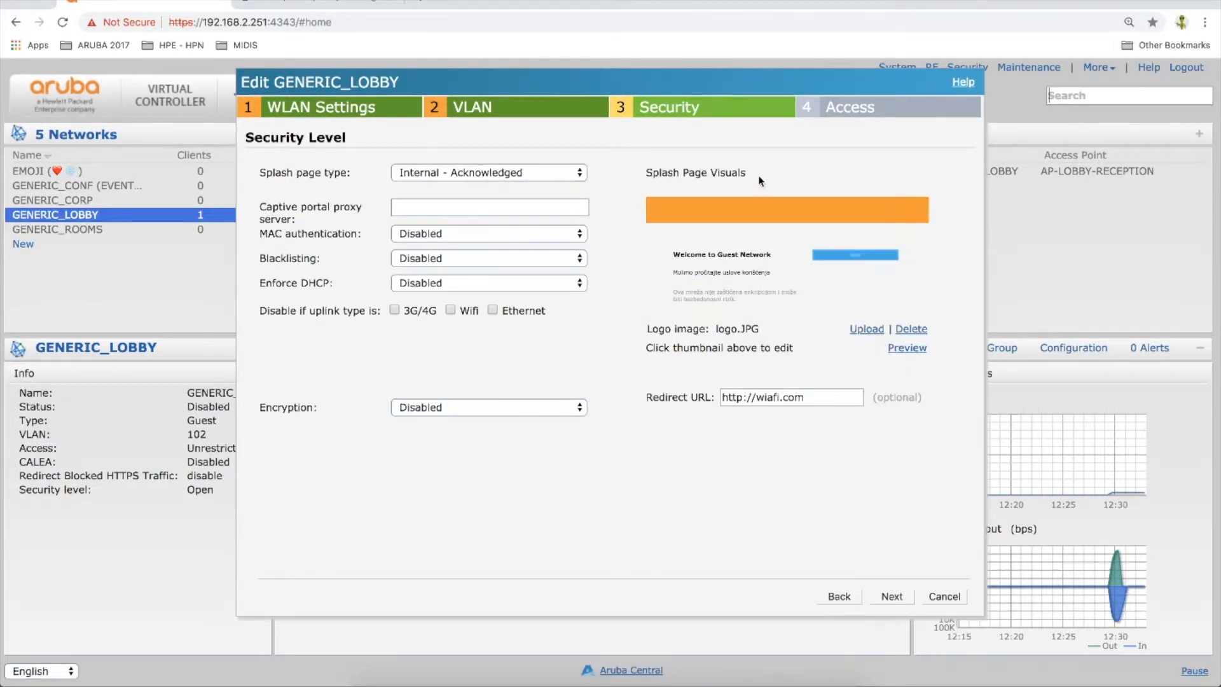
click(723, 257)
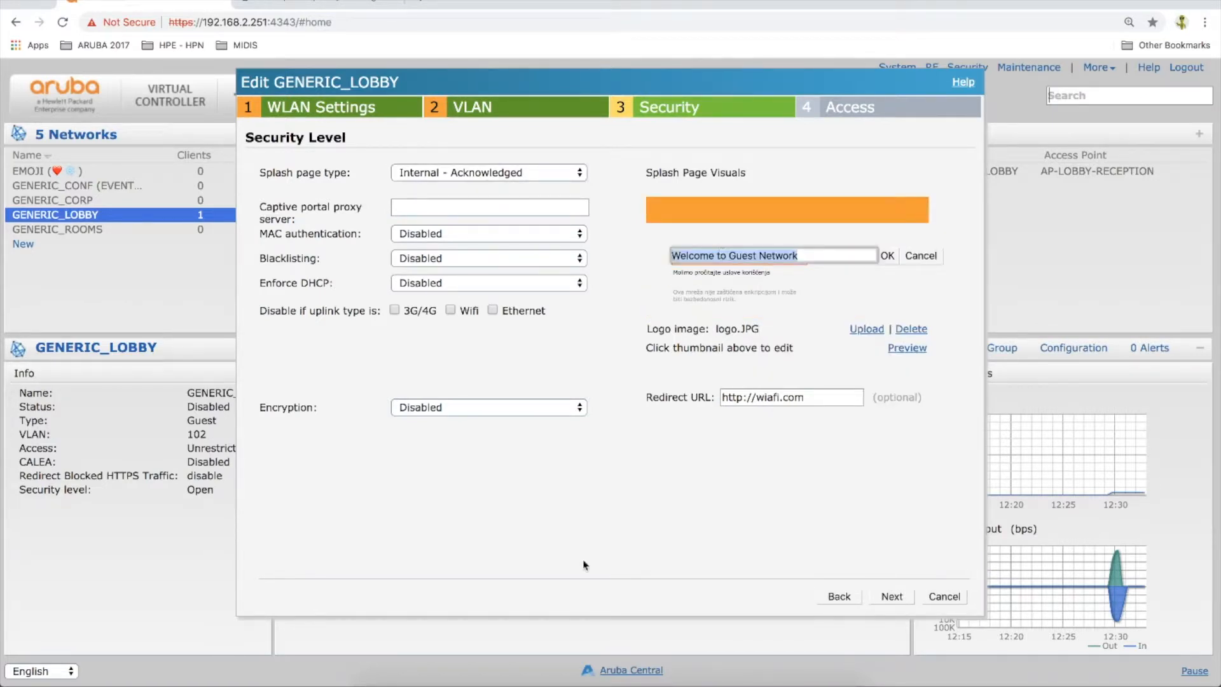
click(694, 661)
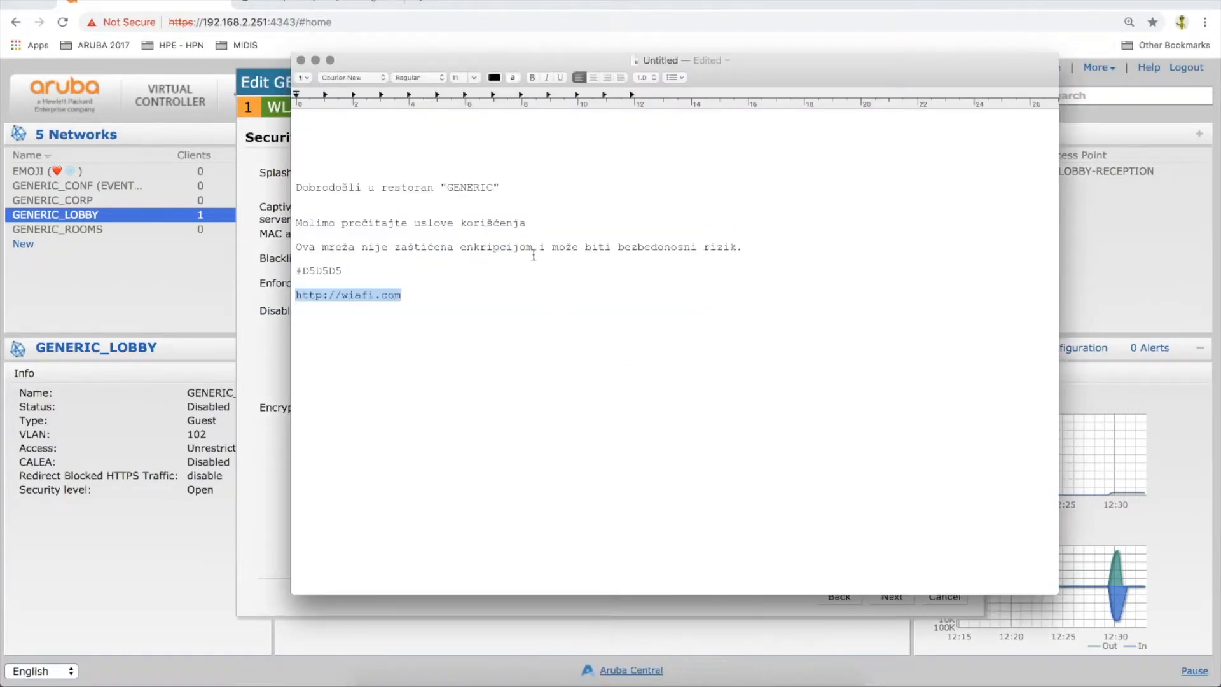
drag(500, 187, 272, 185)
key(super+c)
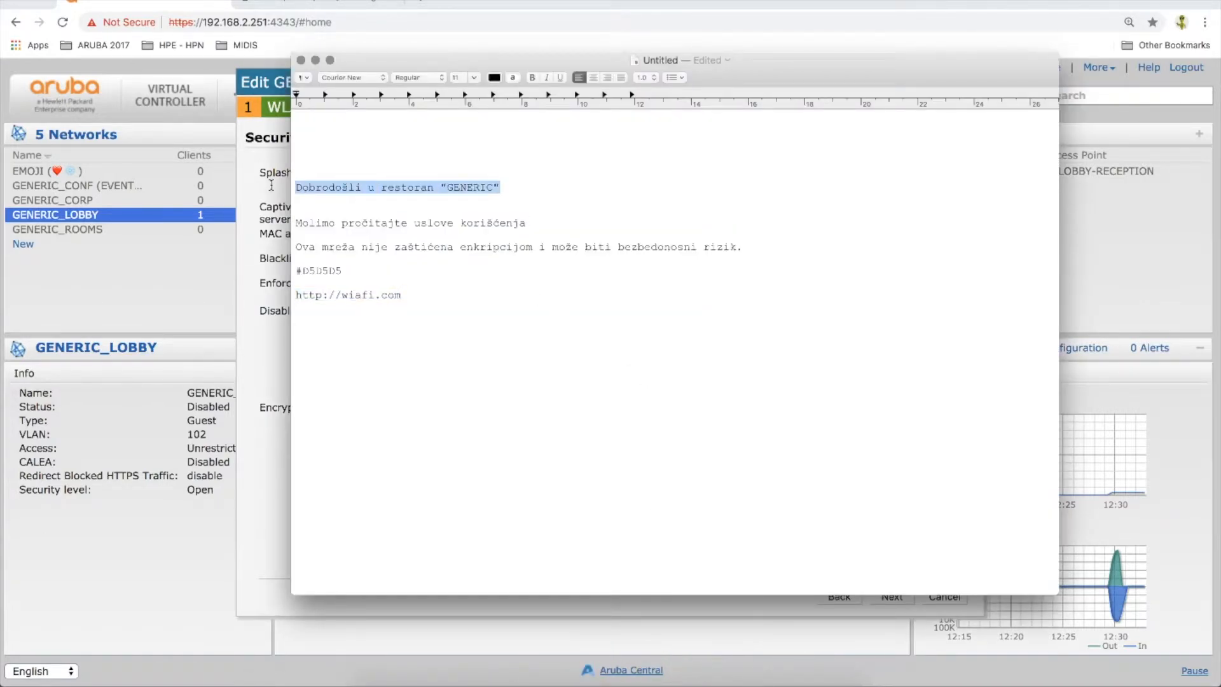
click(272, 185)
key(super+v)
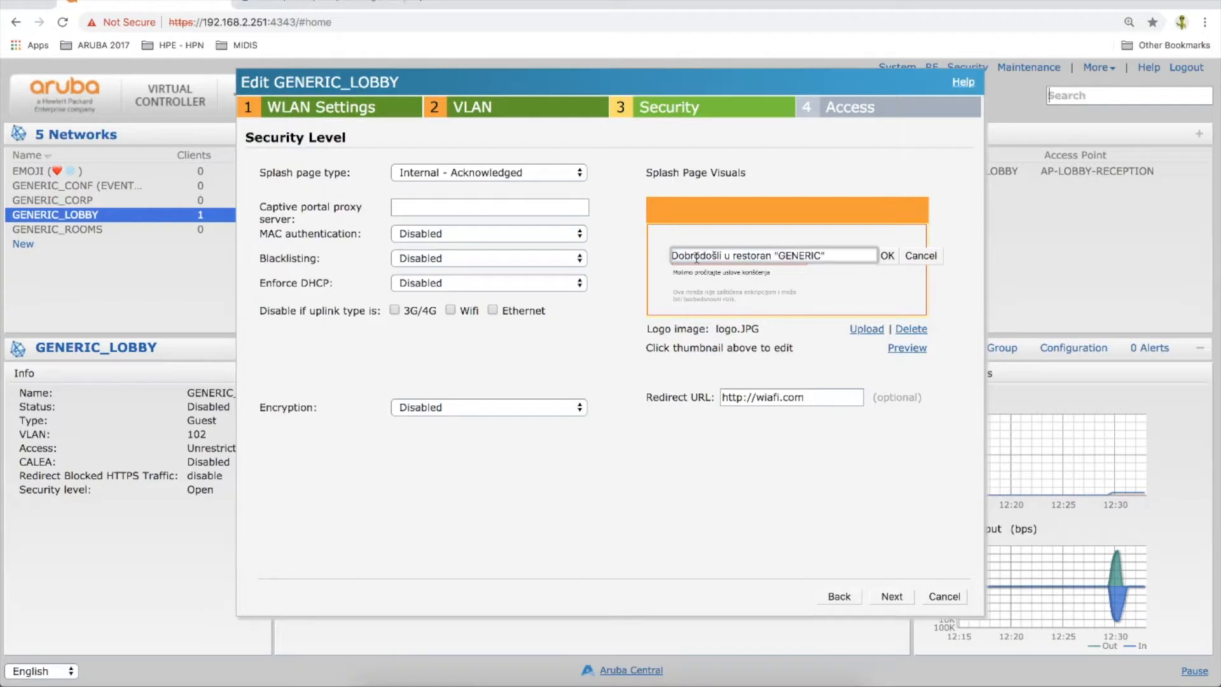
Review the policy text and the welcome text of the splash page without editing them
click(762, 280)
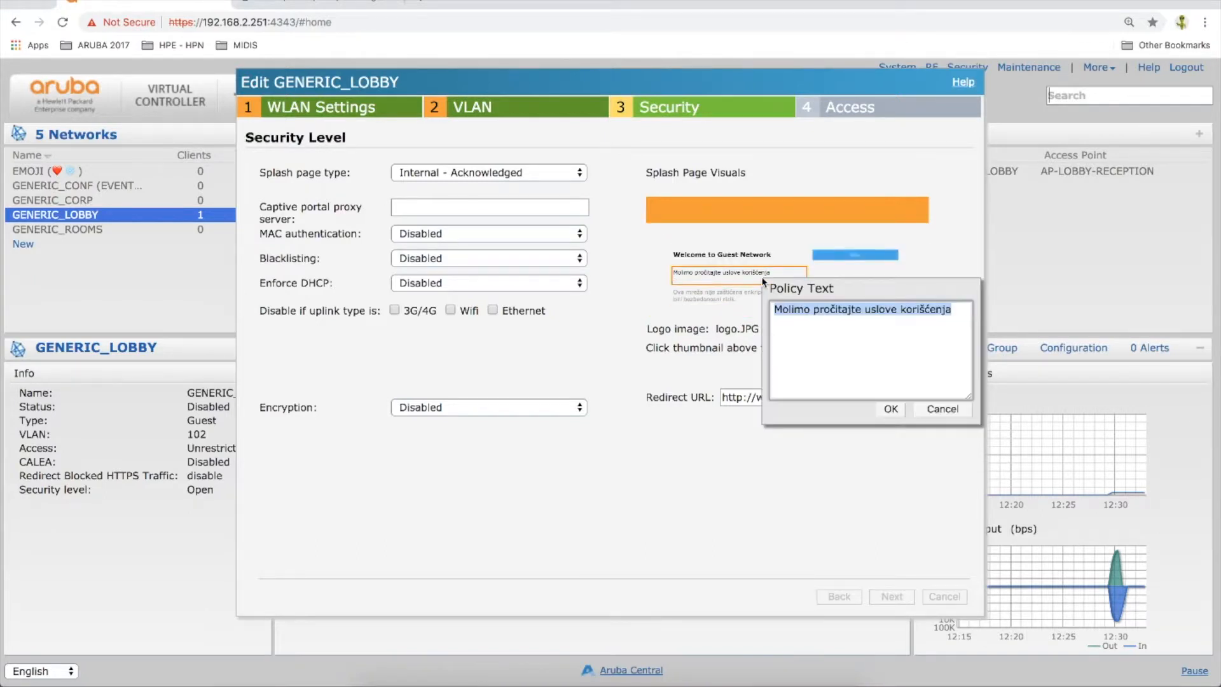
click(725, 296)
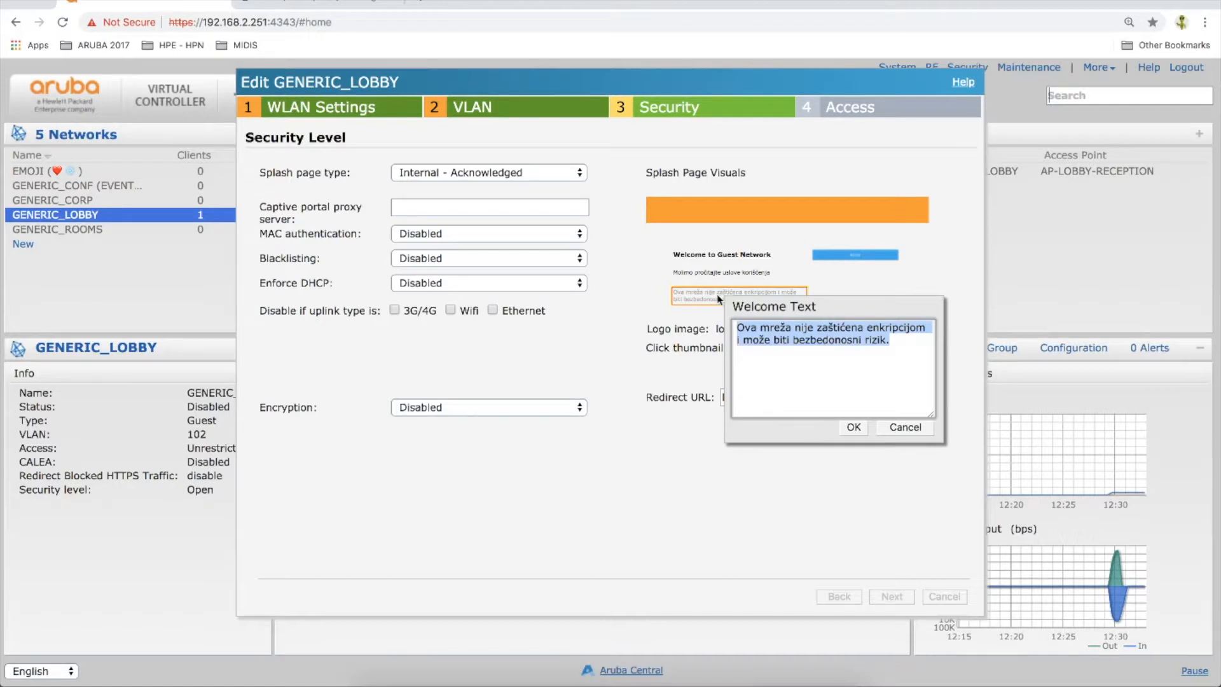
click(631, 297)
Upload wiafi_logo_small.JPG as the logo image of the splash page
click(866, 330)
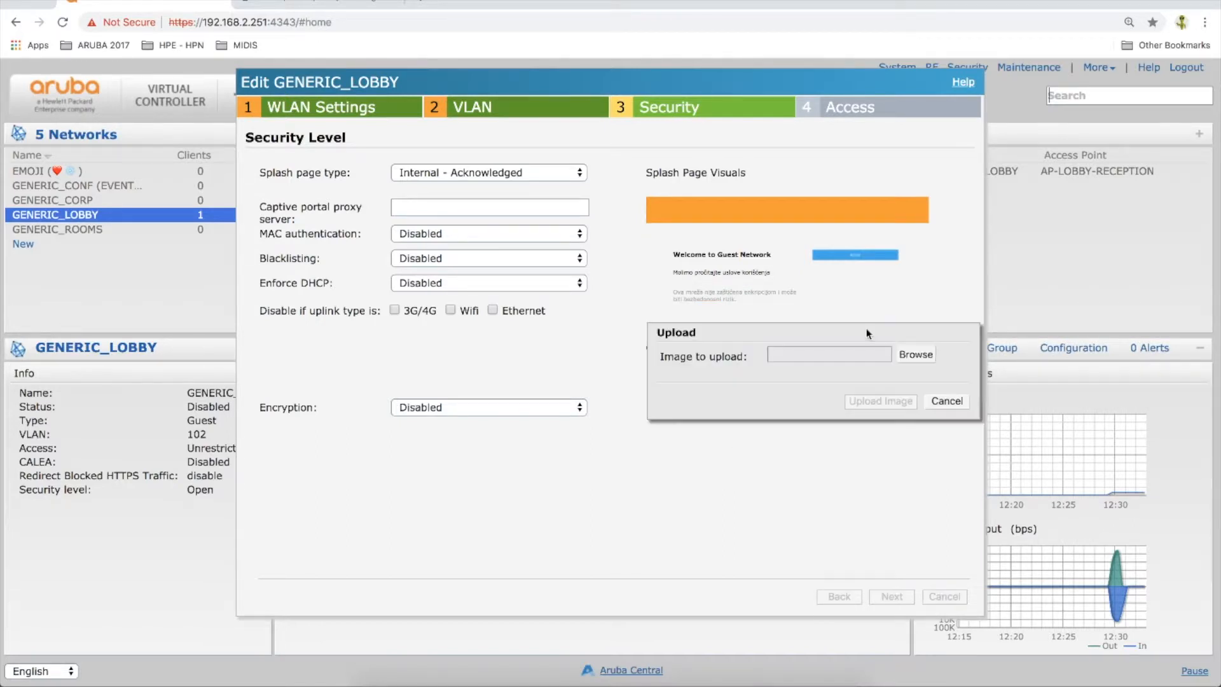
click(915, 354)
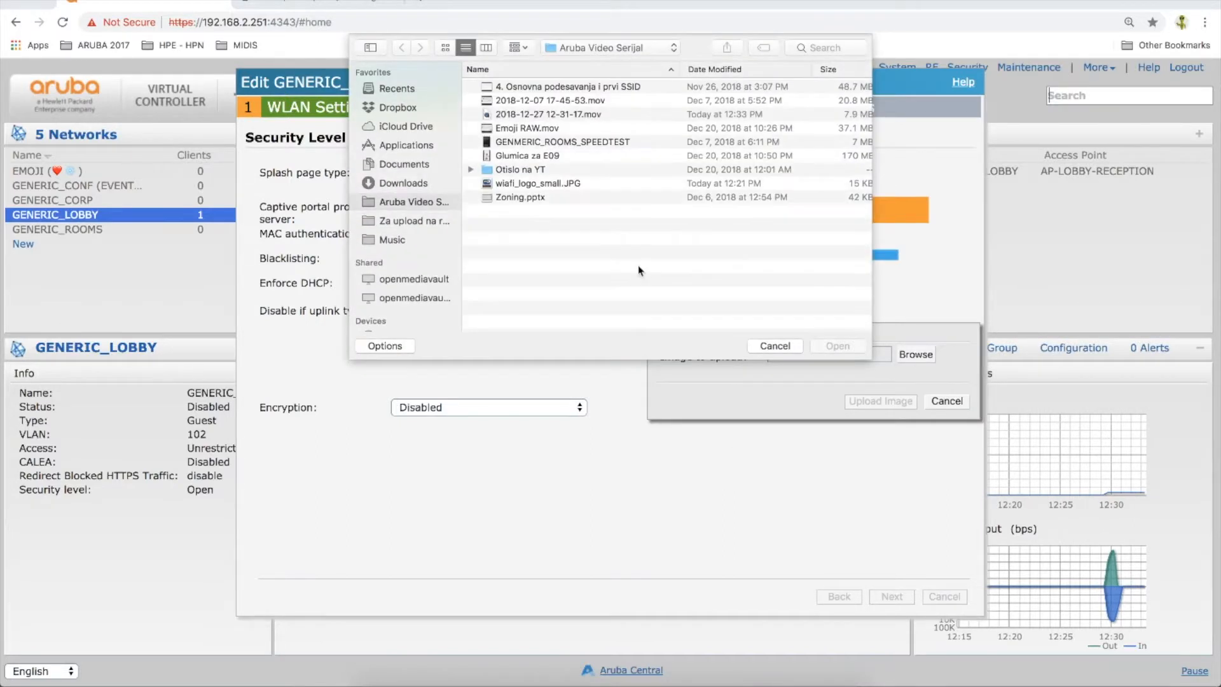
double_click(540, 184)
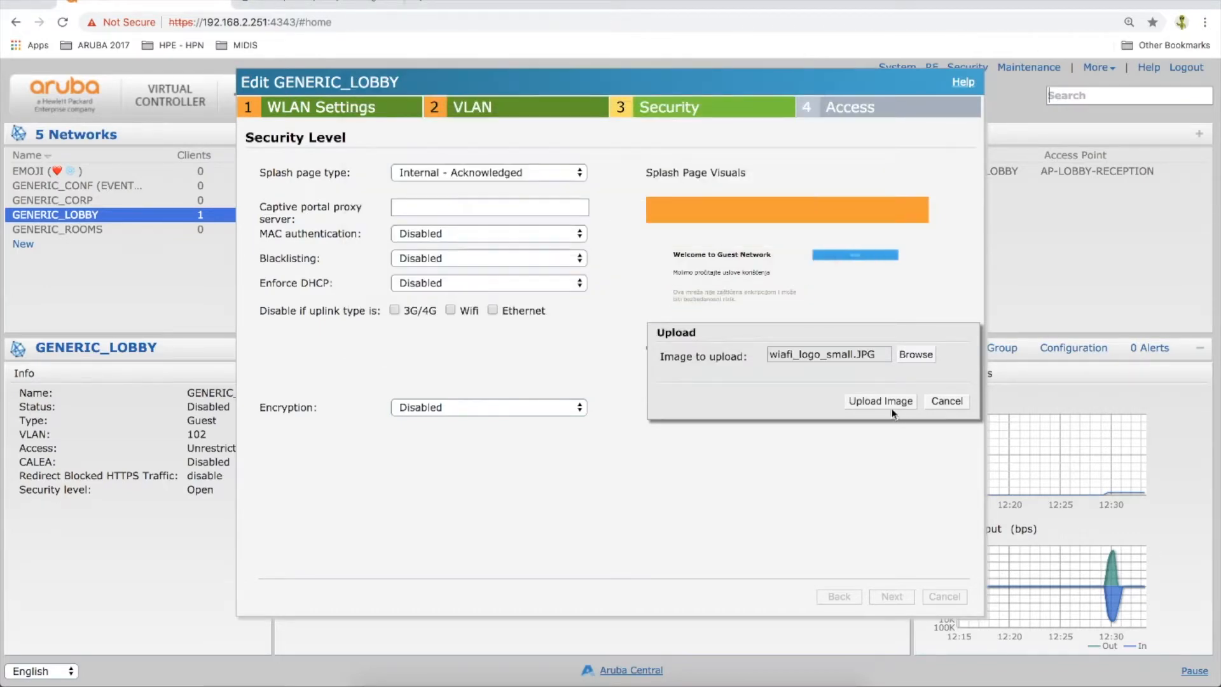
click(889, 406)
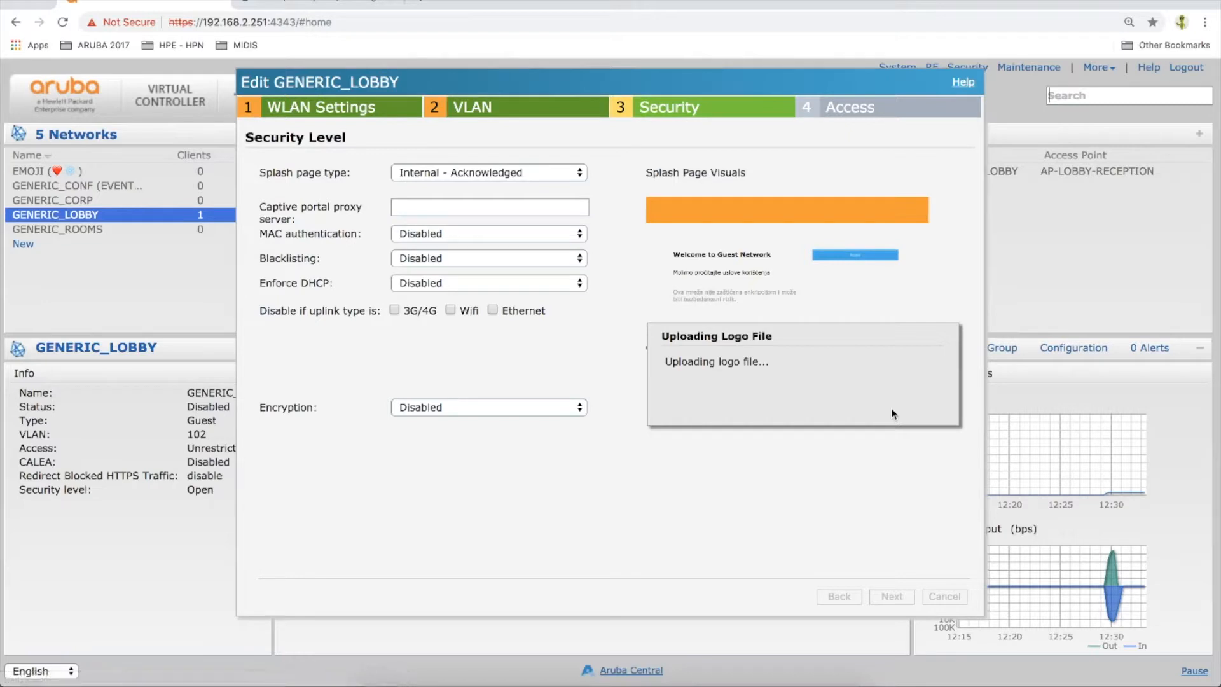
click(926, 407)
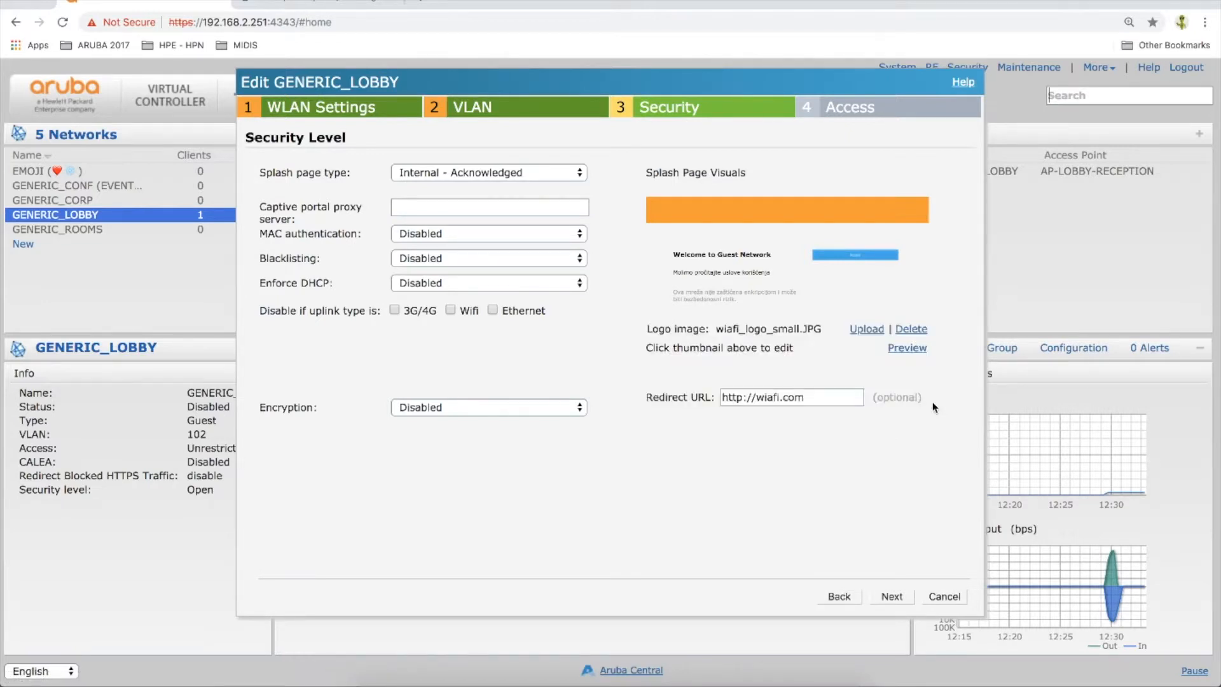
Check the redirect URL and preview the guest splash page with its logo, then close the preview
click(820, 401)
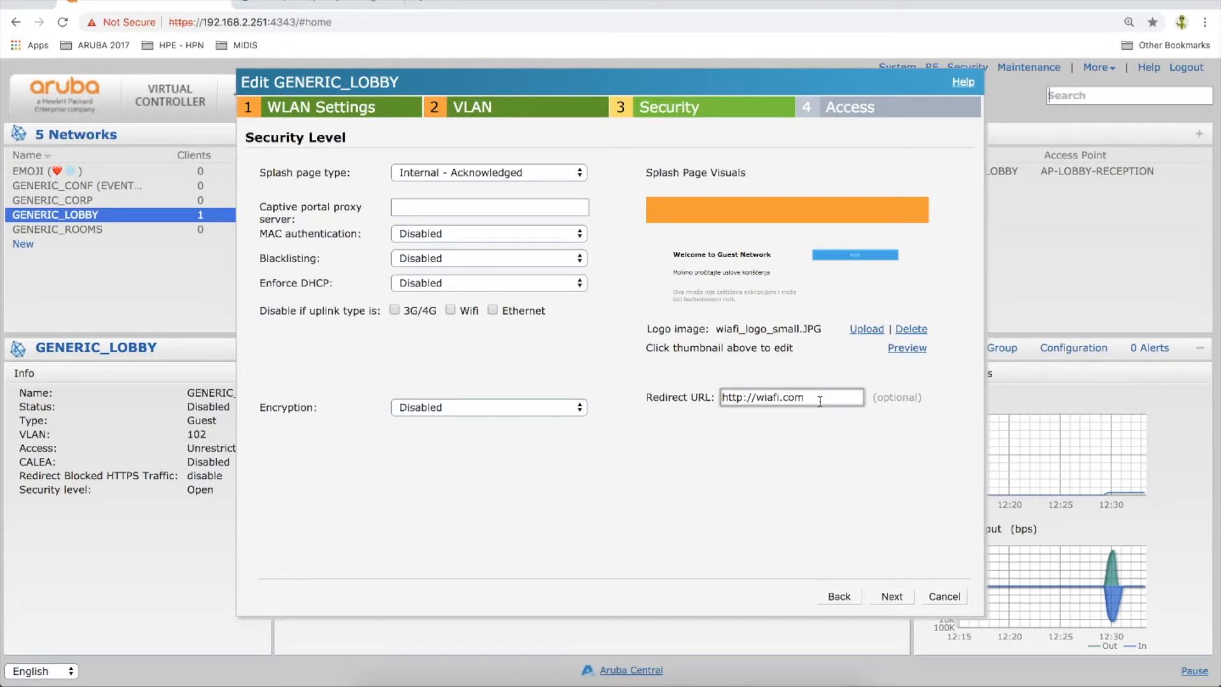
click(908, 349)
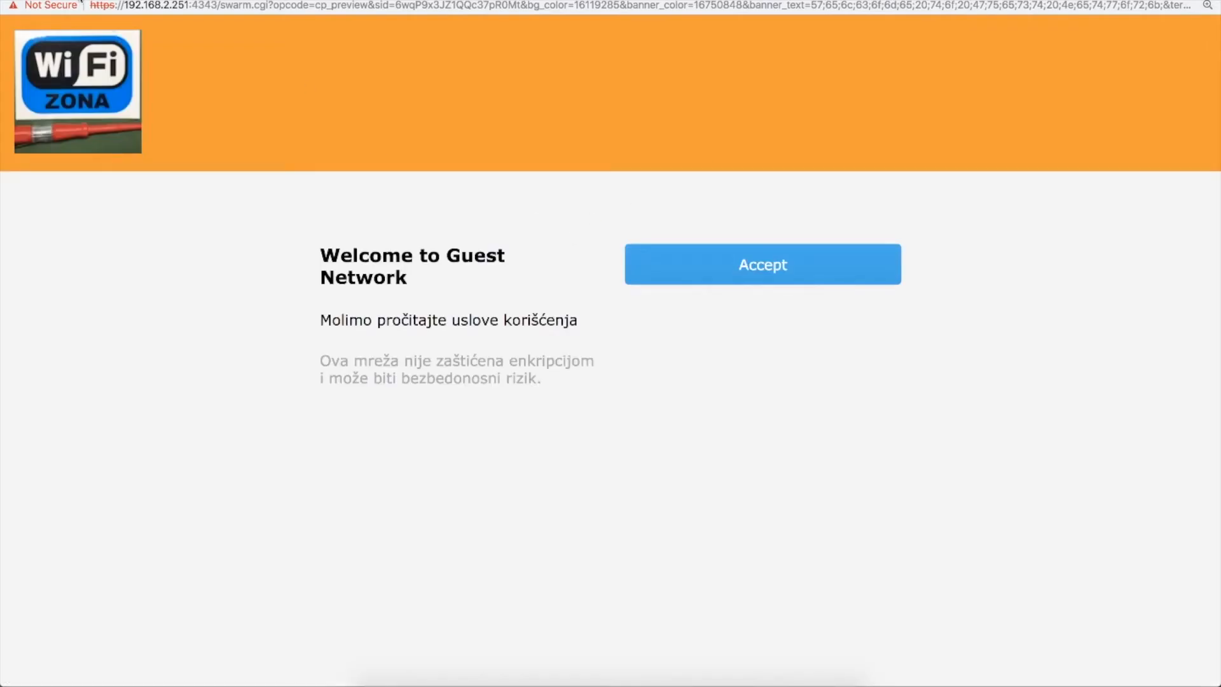
key(super+w)
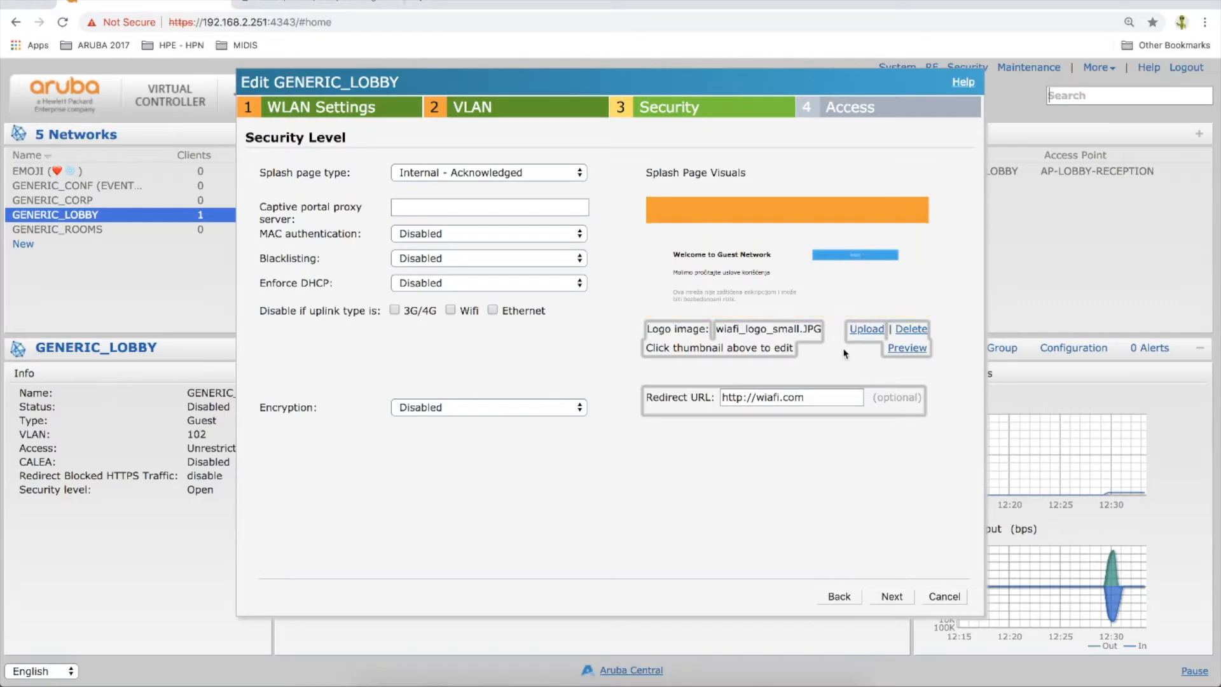
Keep the access rules unrestricted and save the GENERIC_LOBBY network changes
click(891, 597)
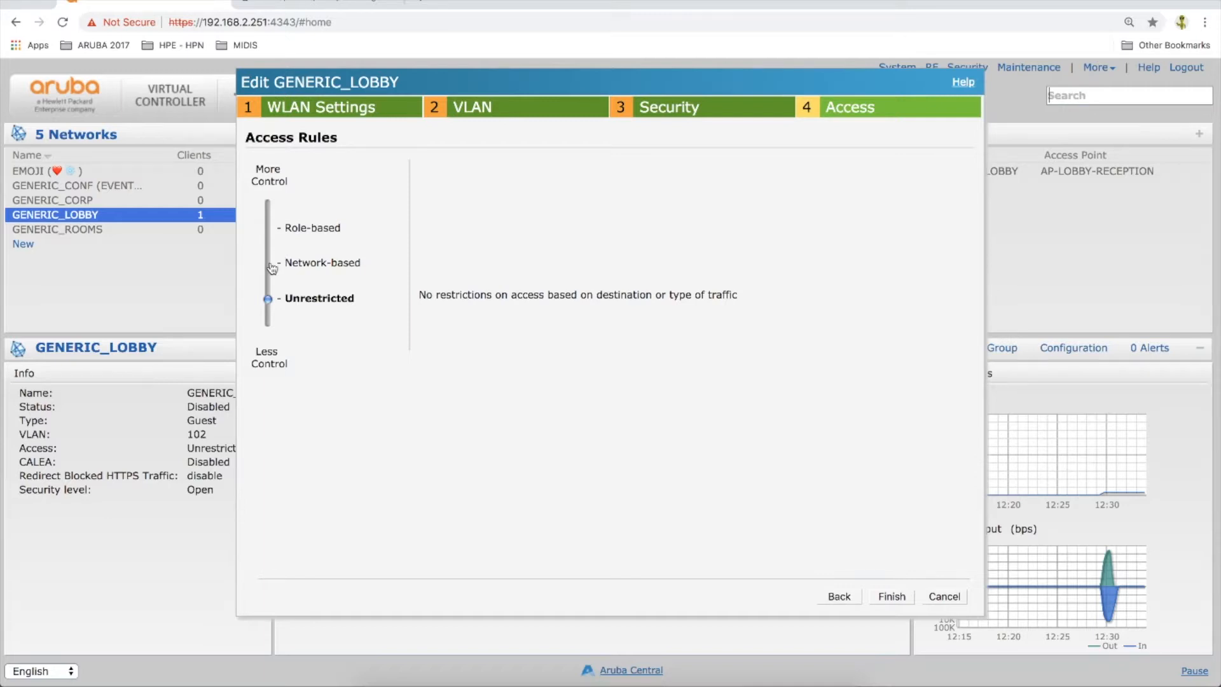
click(892, 598)
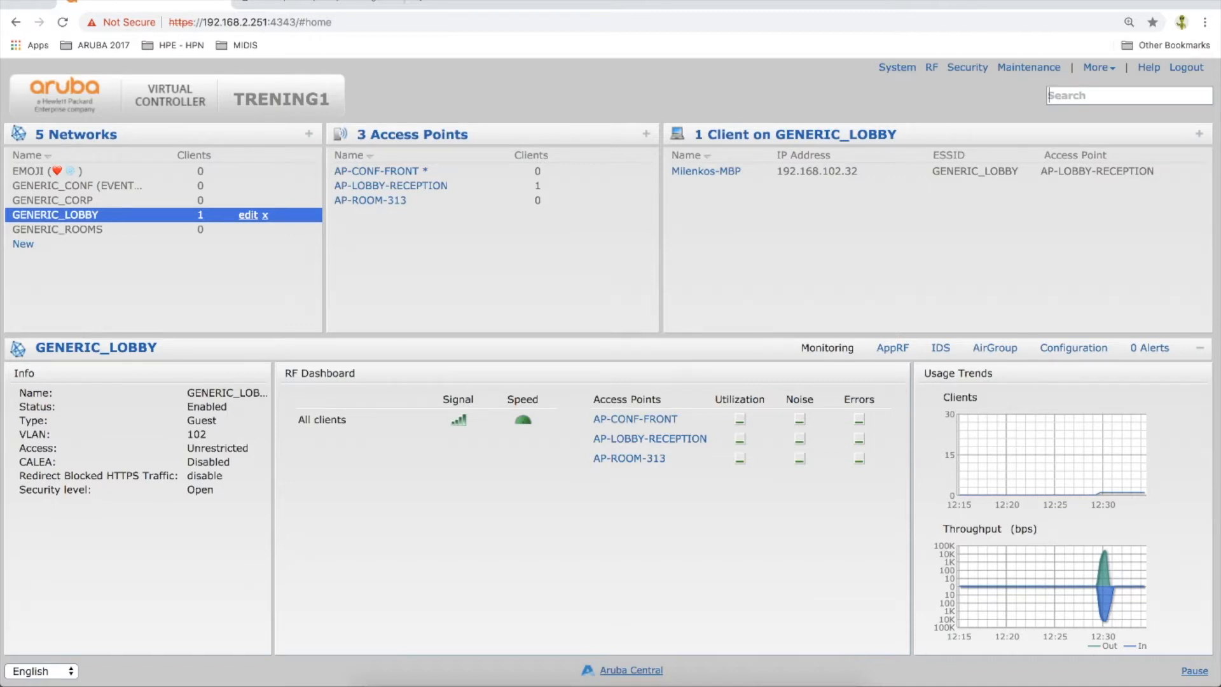
Connect the computer to the GENERIC_LOBBY Wi-Fi network
click(981, 0)
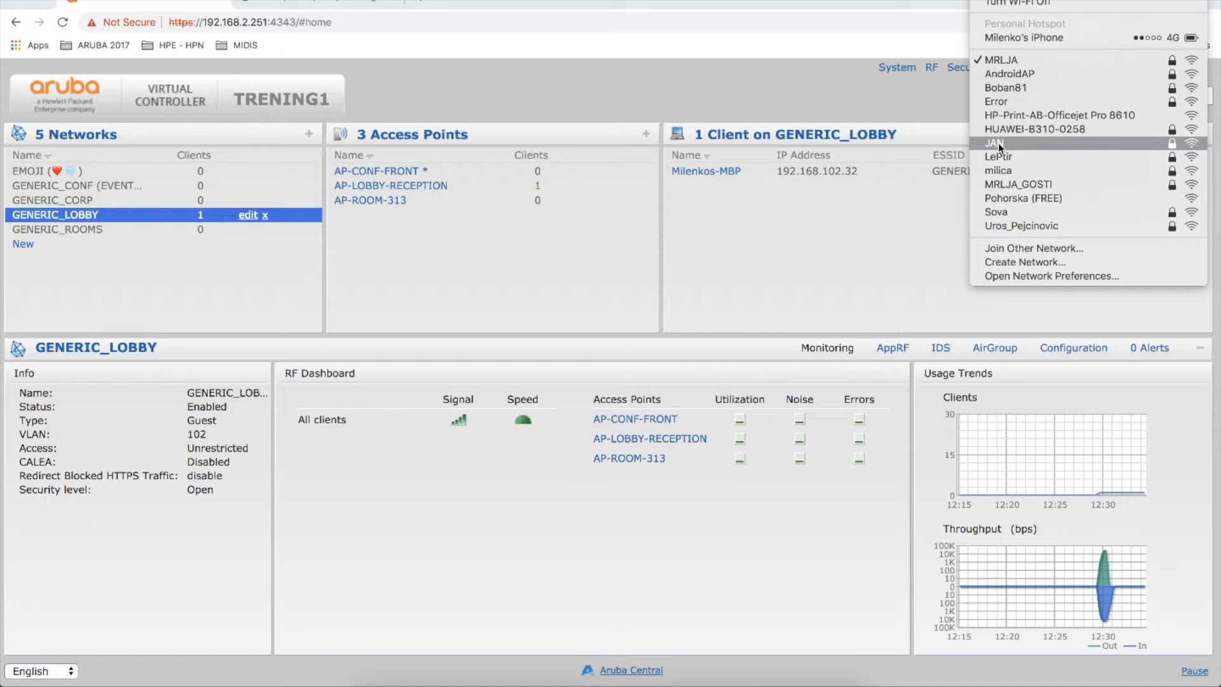
click(220, 268)
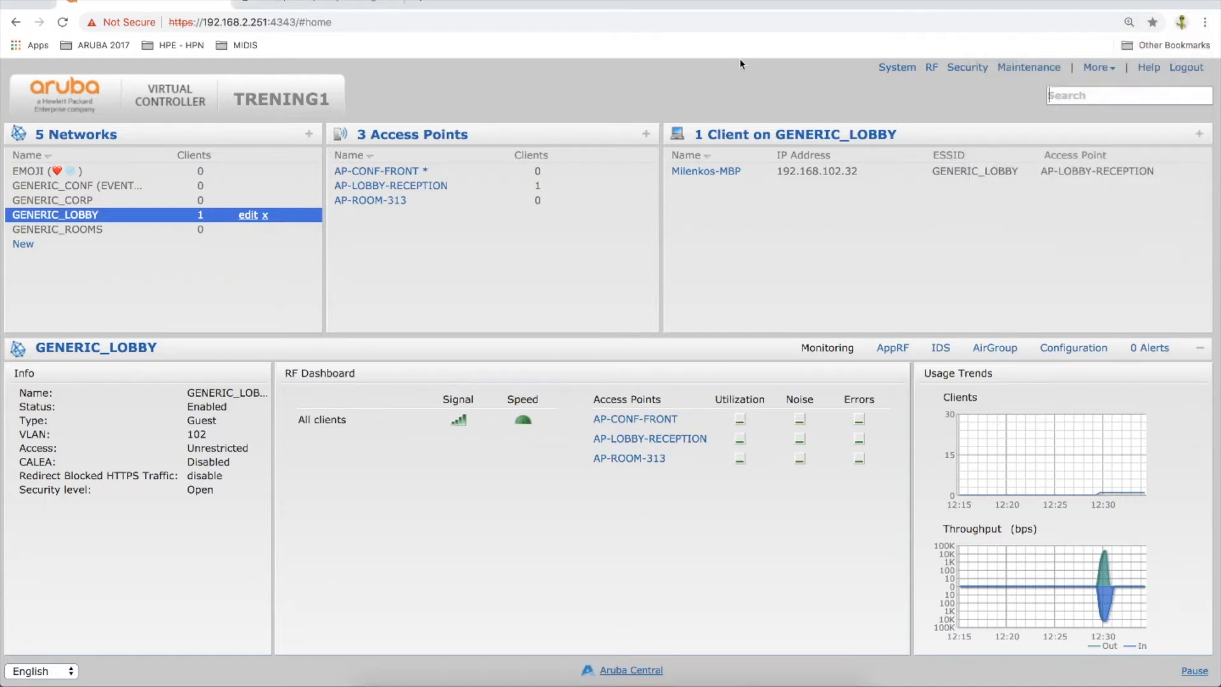
click(982, 0)
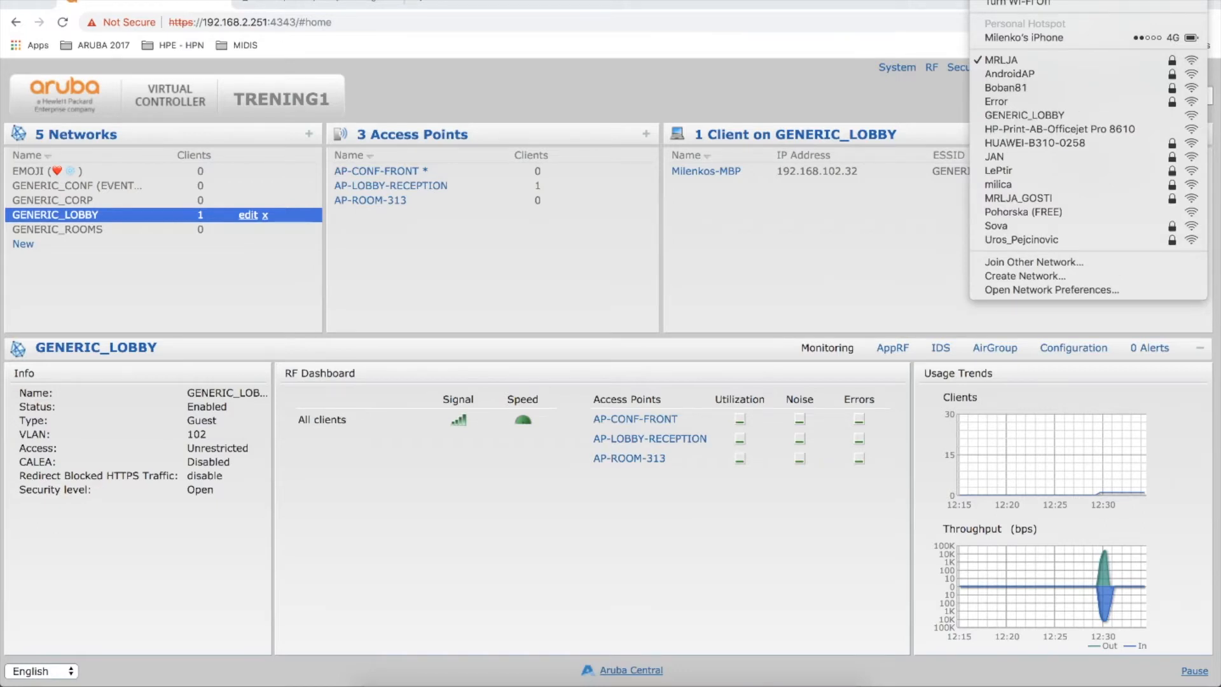
click(1024, 117)
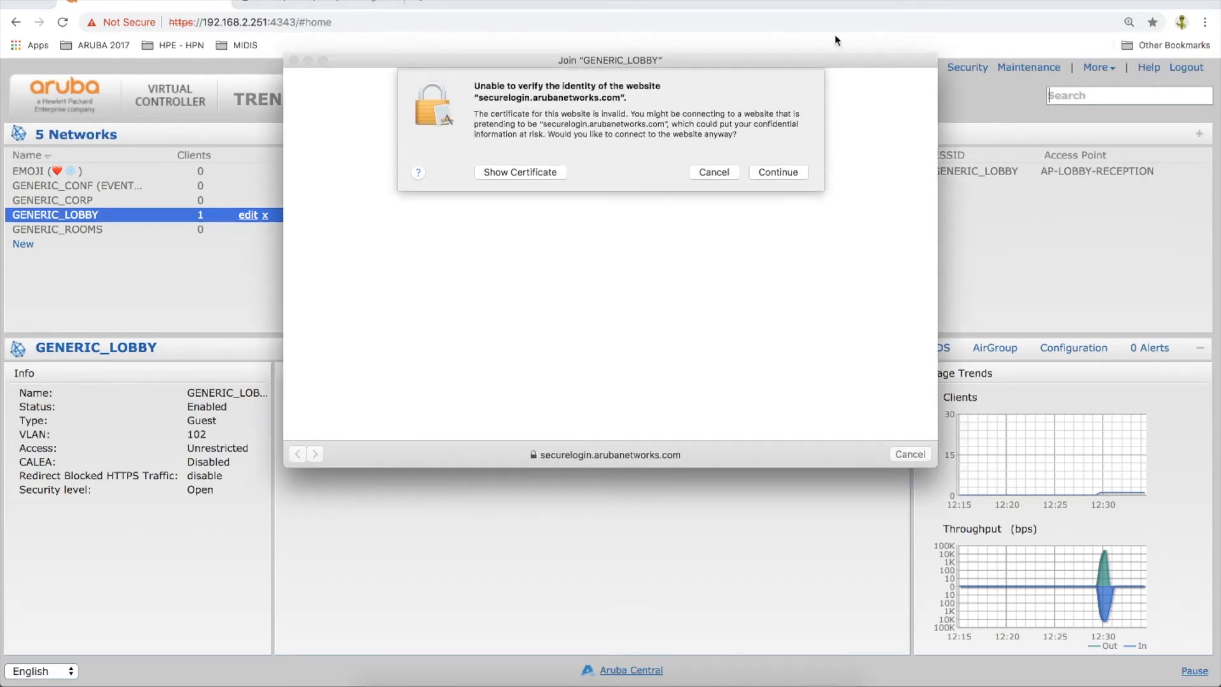
Accept the guest splash page despite its invalid certificate and close the network login window
click(781, 173)
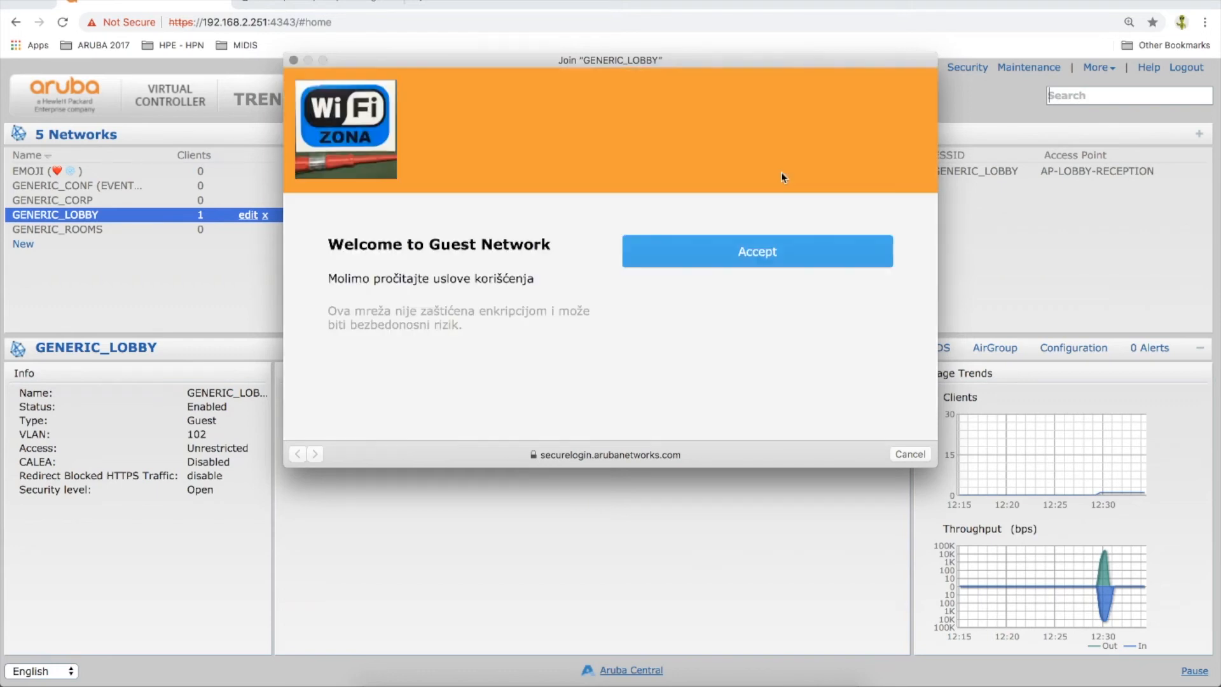
click(765, 253)
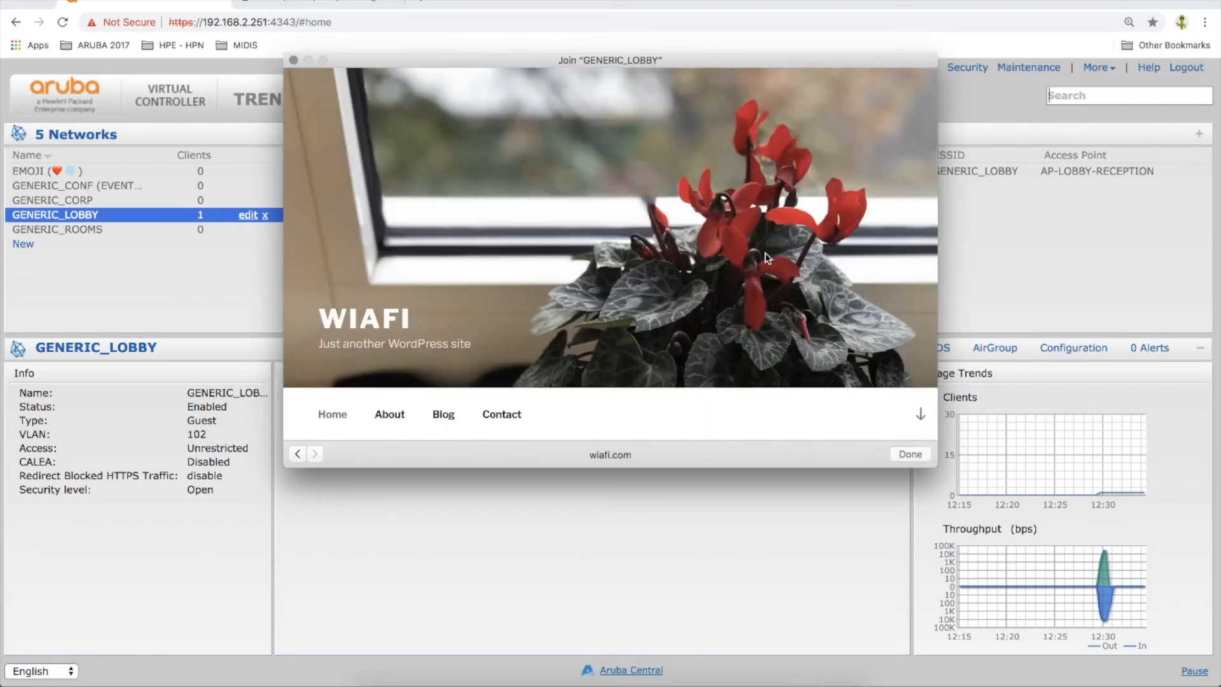
click(293, 60)
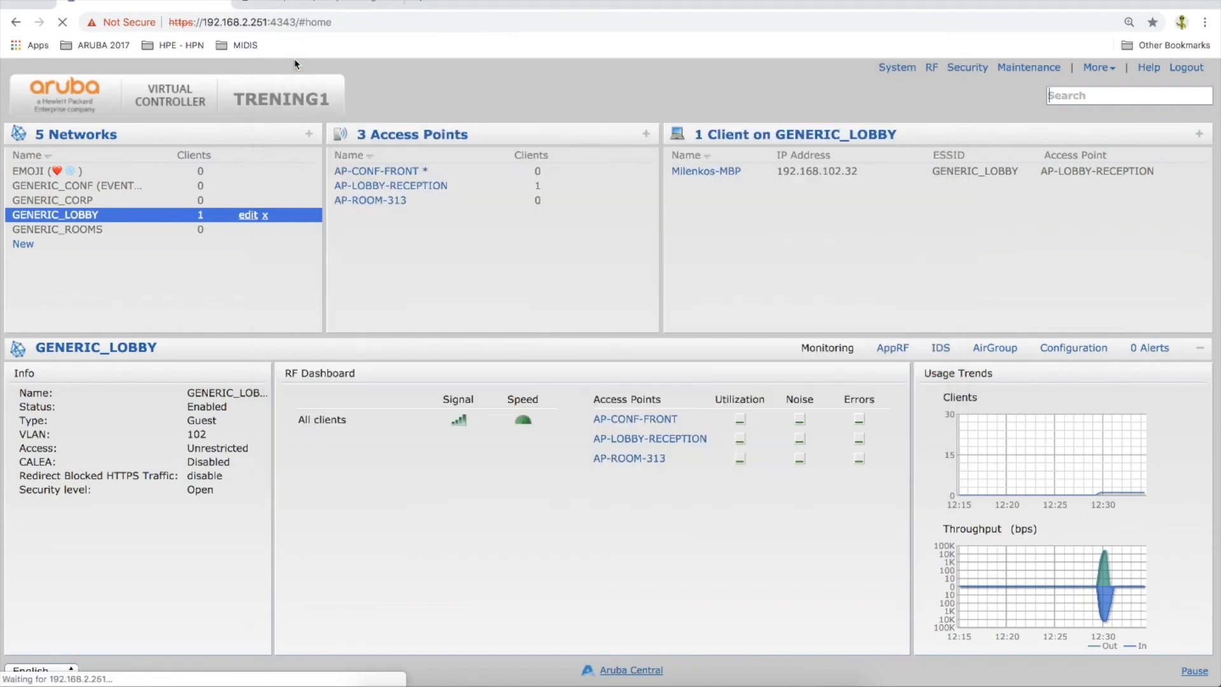